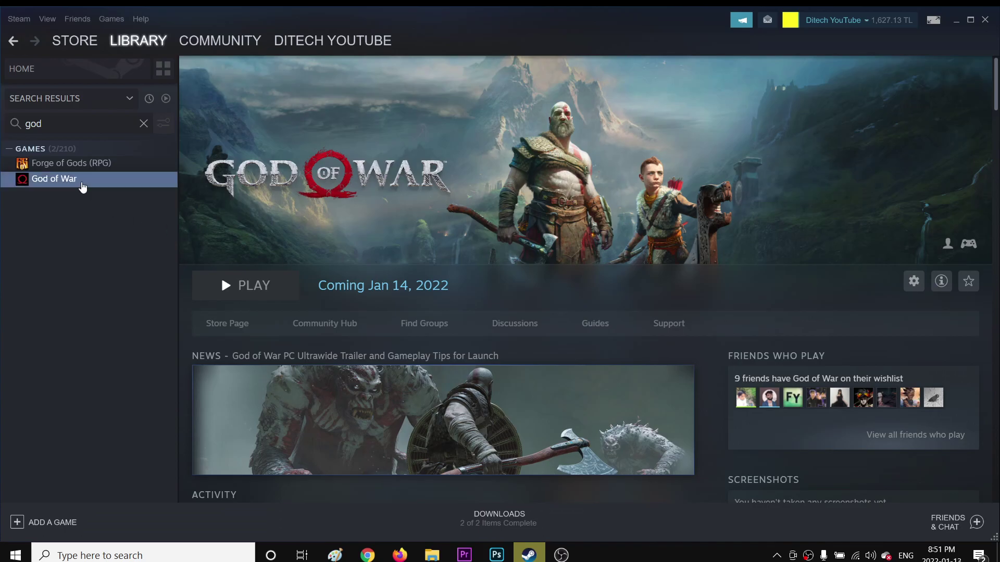
Step: Verify the integrity of God of War's local files, then close the properties window once all are validated
{"action": "right_click", "coordinate": [79, 181]}
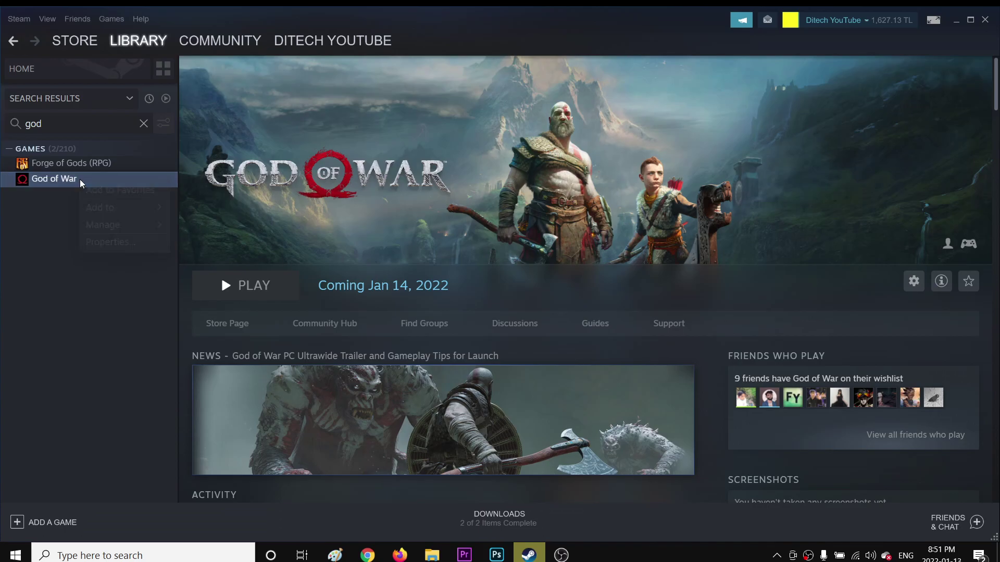
{"action": "left_click", "coordinate": [130, 242]}
{"action": "left_click", "coordinate": [330, 231]}
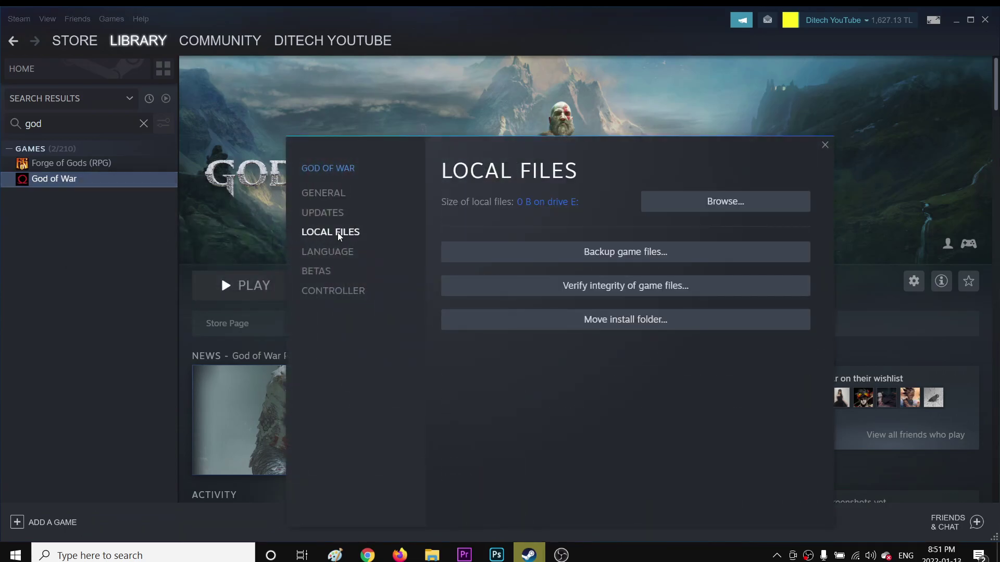
{"action": "left_click", "coordinate": [602, 291]}
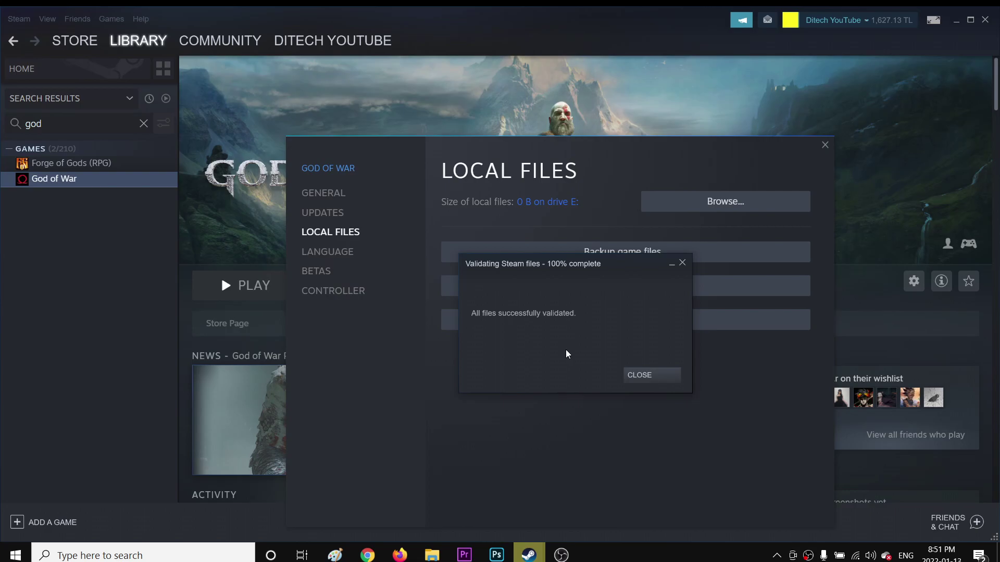
{"action": "left_click", "coordinate": [651, 376]}
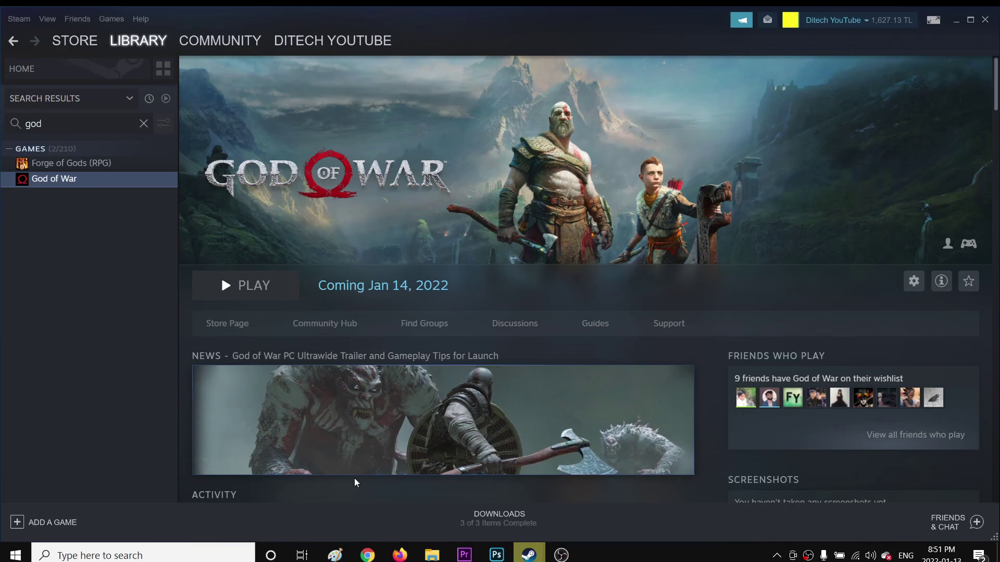
Step: Launch Epic Games Launcher from Windows search and open its Library
{"action": "key", "text": "super"}
{"action": "type", "text": "epic"}
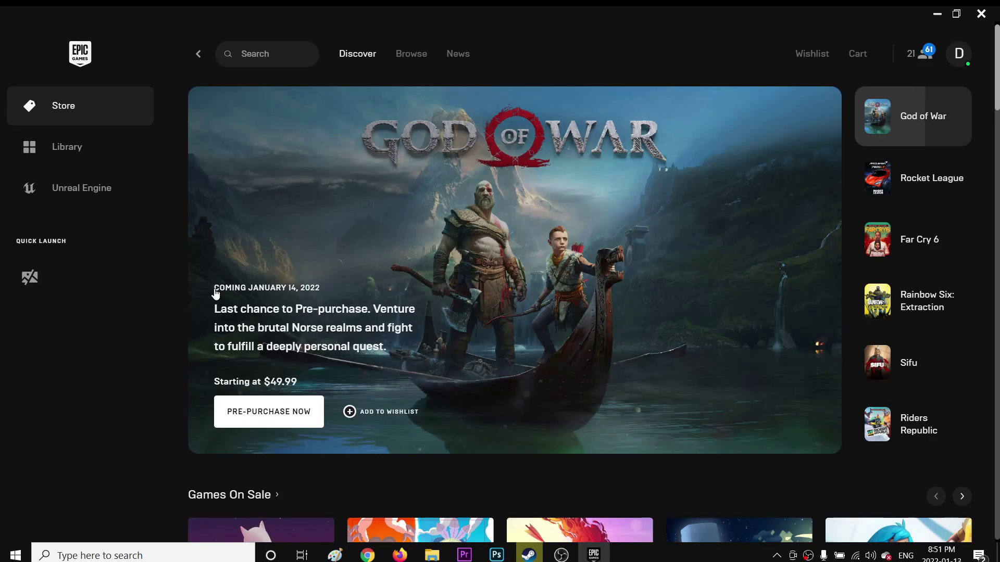
{"action": "left_click", "coordinate": [61, 151]}
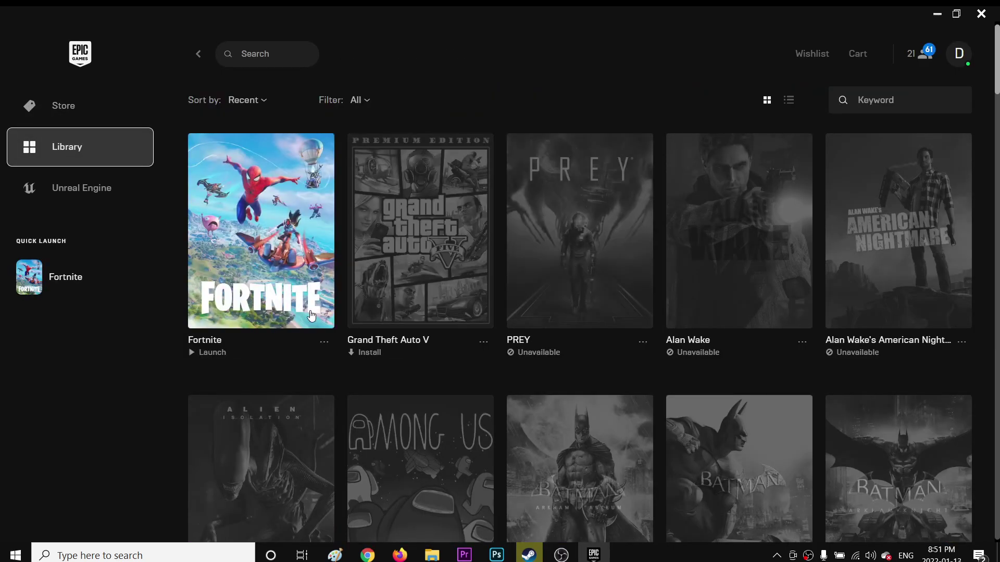
Step: Look over Fortnite's options menu, close it, and return to the Epic Store page
{"action": "left_click", "coordinate": [325, 345]}
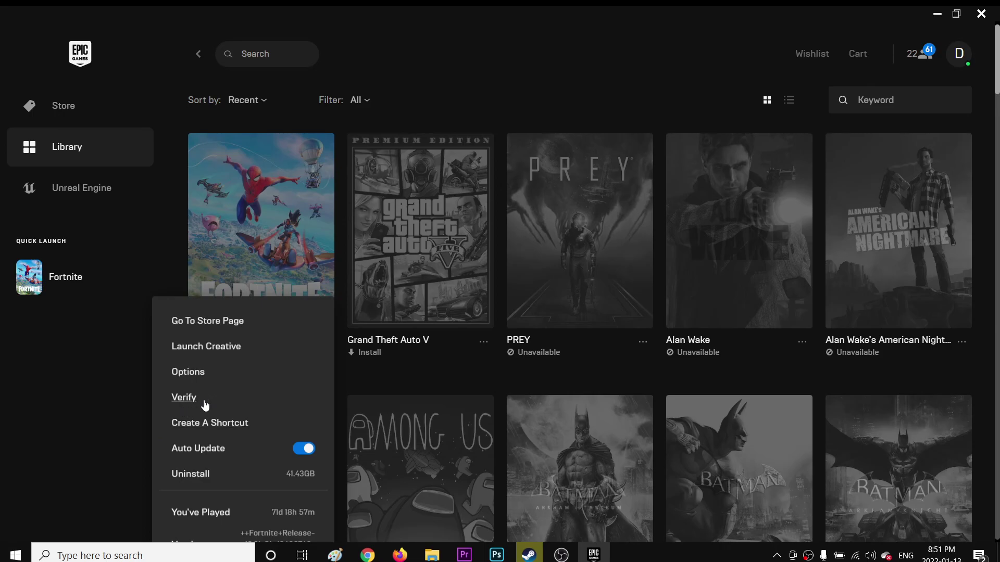
{"action": "left_click", "coordinate": [111, 399]}
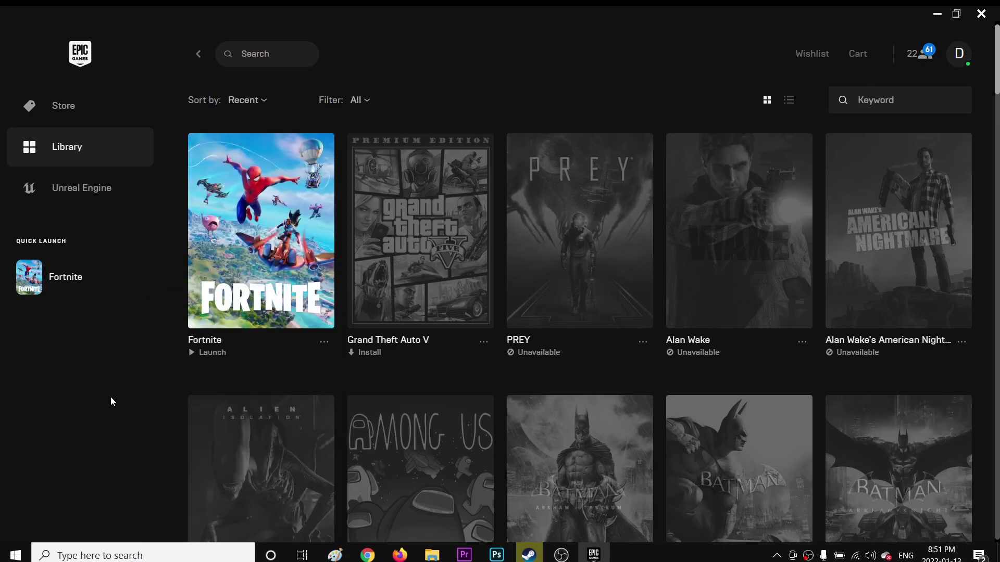
{"action": "left_click", "coordinate": [61, 107]}
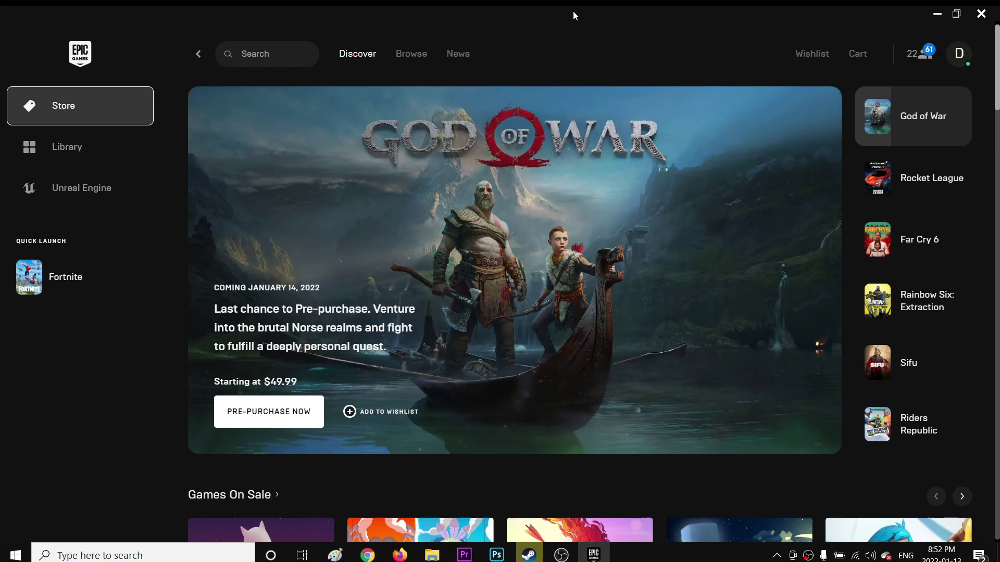
Step: Close Epic Games Launcher and start NVIDIA GeForce Experience from the NVIDIA tray icon
{"action": "left_click", "coordinate": [989, 18]}
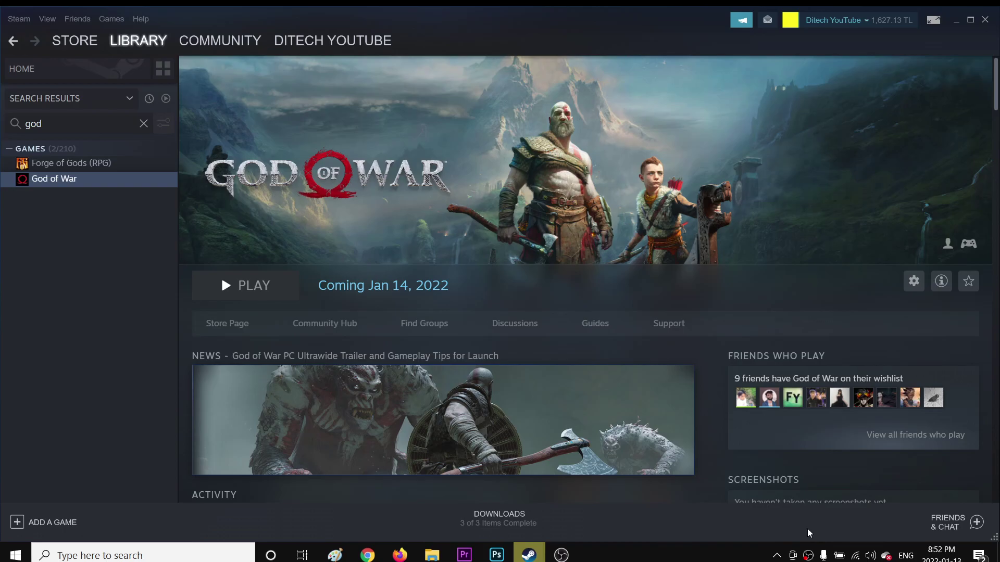
{"action": "left_click", "coordinate": [776, 556]}
{"action": "right_click", "coordinate": [749, 530]}
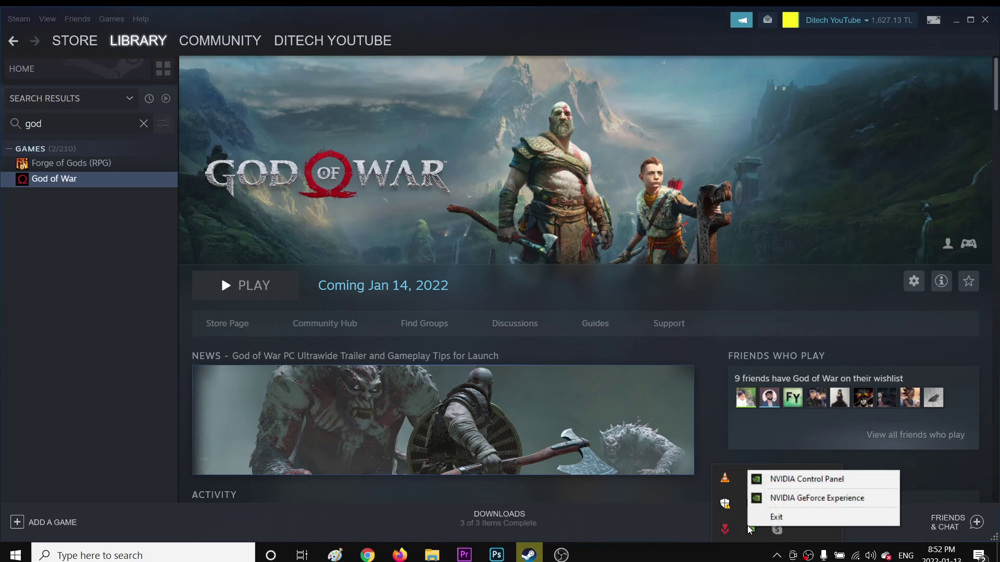
{"action": "left_click", "coordinate": [818, 495]}
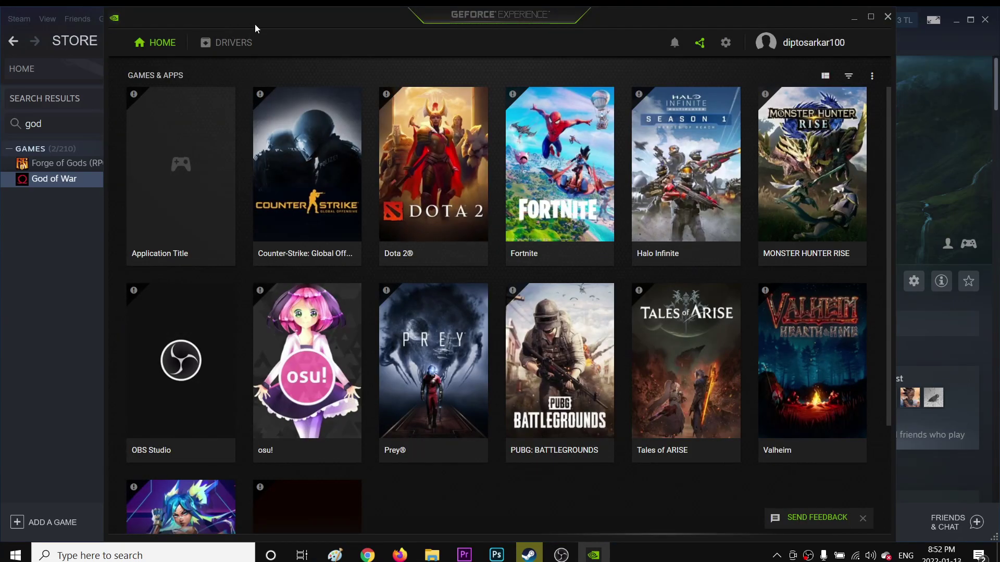
Step: Confirm Game Ready Driver 497.29 is current on the Drivers tab, then close GeForce Experience
{"action": "left_click", "coordinate": [224, 43]}
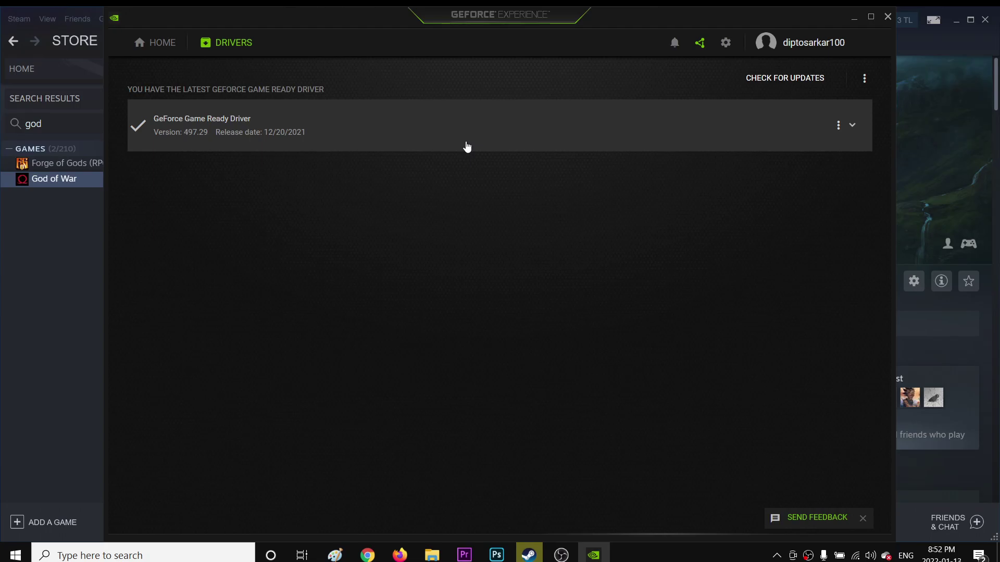
{"action": "left_click", "coordinate": [888, 17]}
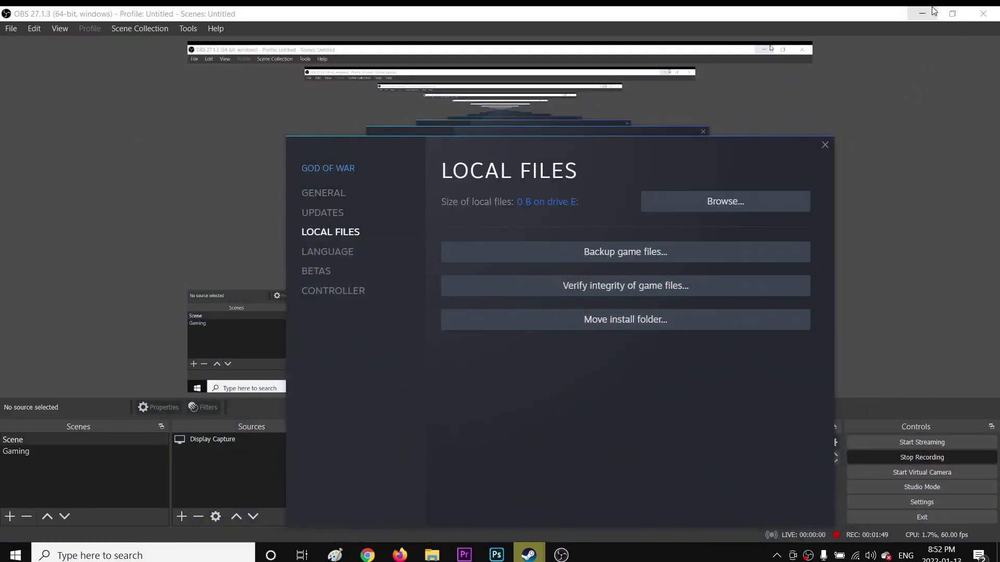
Step: Open NVIDIA Control Panel from the desktop context menu to its Set PhysX Configuration page
{"action": "left_click", "coordinate": [927, 14]}
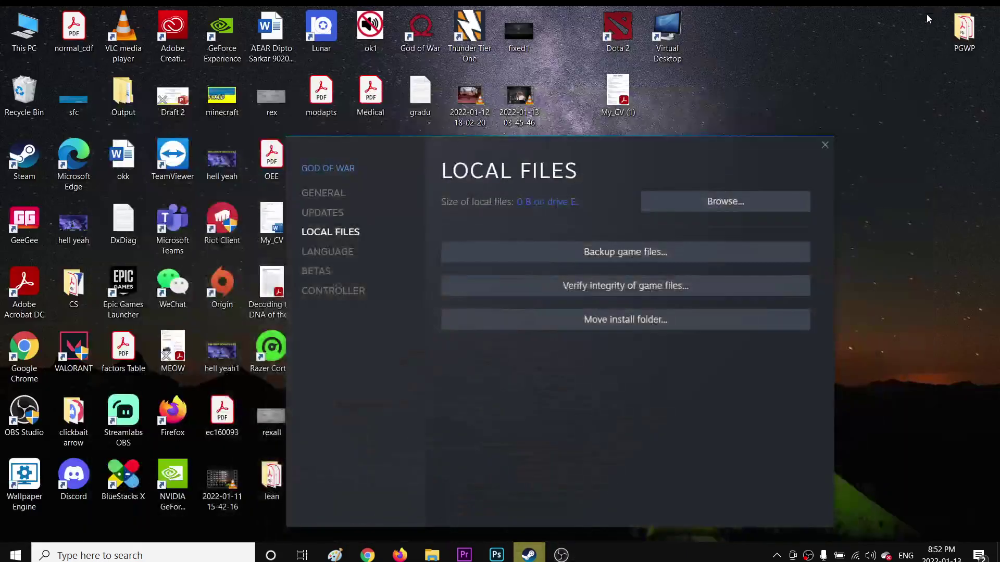
{"action": "right_click", "coordinate": [851, 70]}
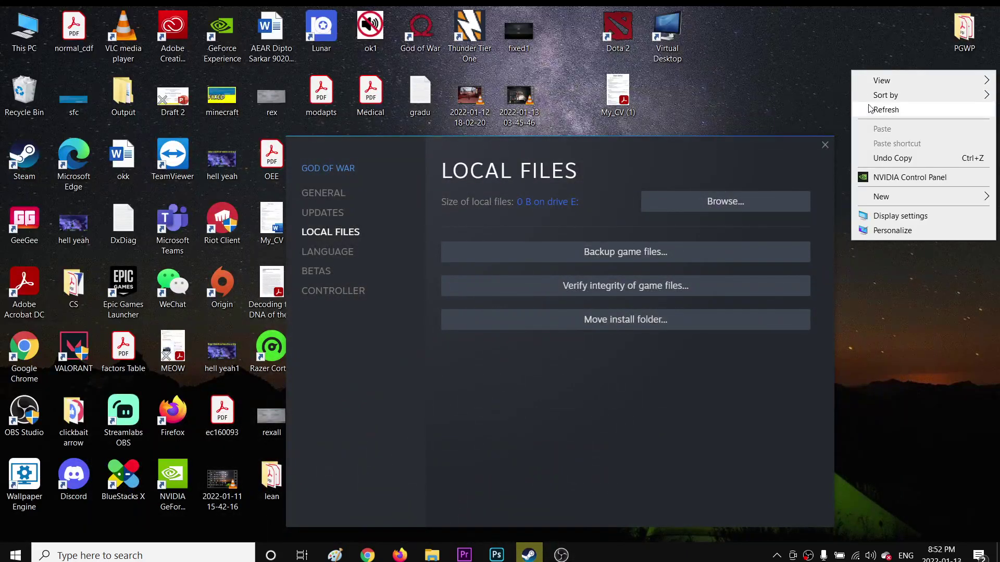
{"action": "left_click", "coordinate": [912, 178]}
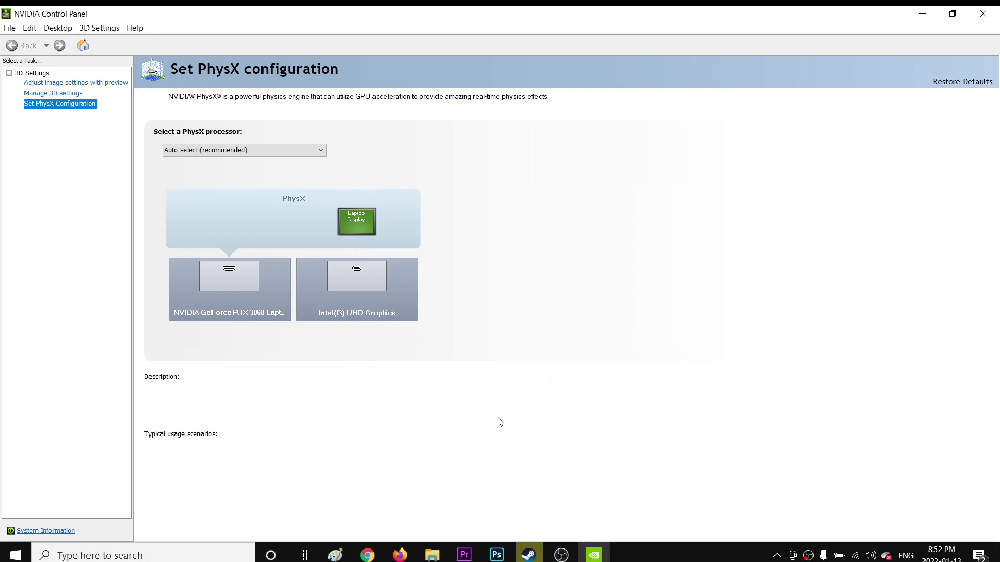
{"action": "left_click", "coordinate": [16, 555]}
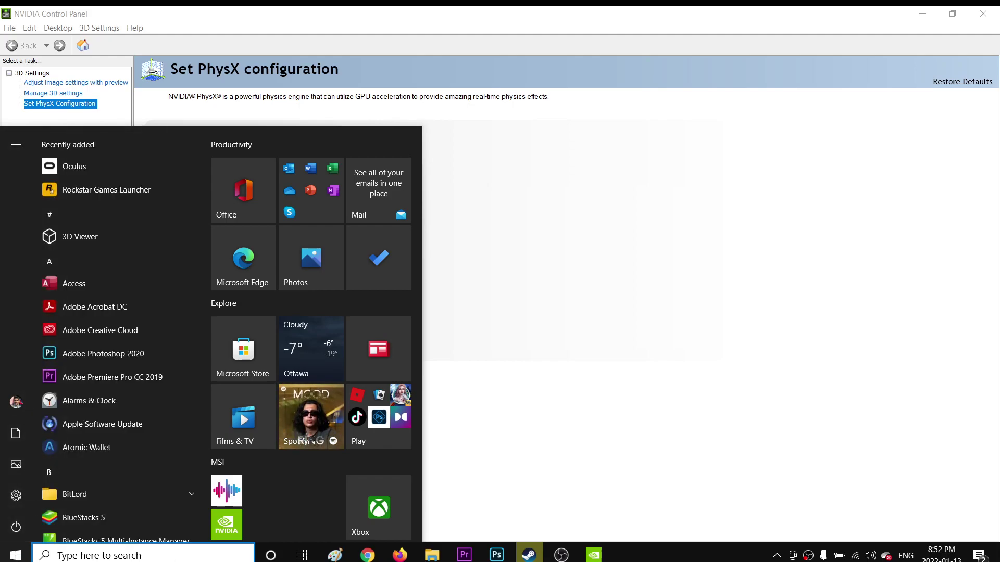
Step: Open Windows Control Panel by searching 'cont', keep the Large icons view, then close it
{"action": "type", "text": "cont"}
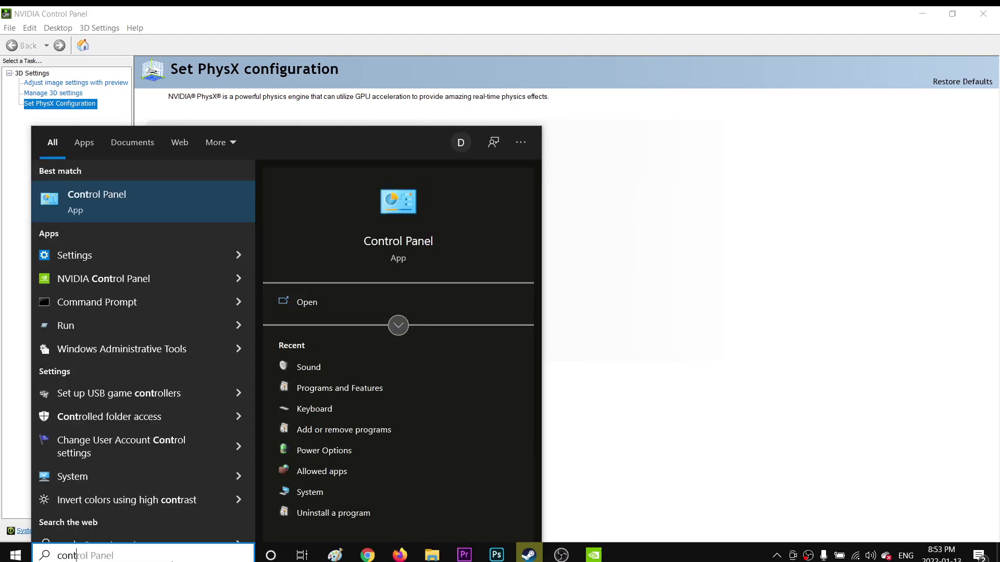
{"action": "left_click", "coordinate": [77, 209]}
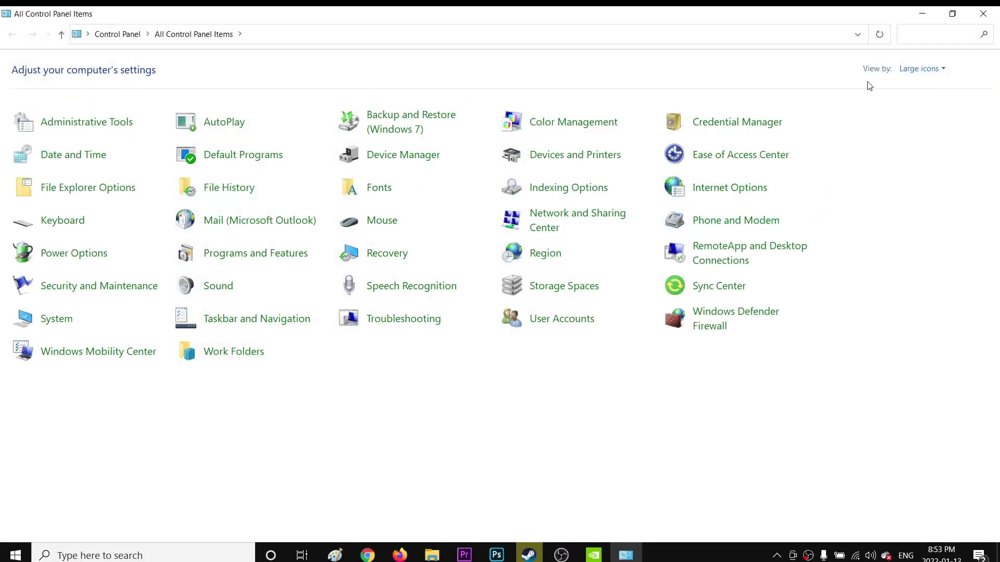
{"action": "left_click", "coordinate": [932, 71]}
{"action": "left_click", "coordinate": [932, 101]}
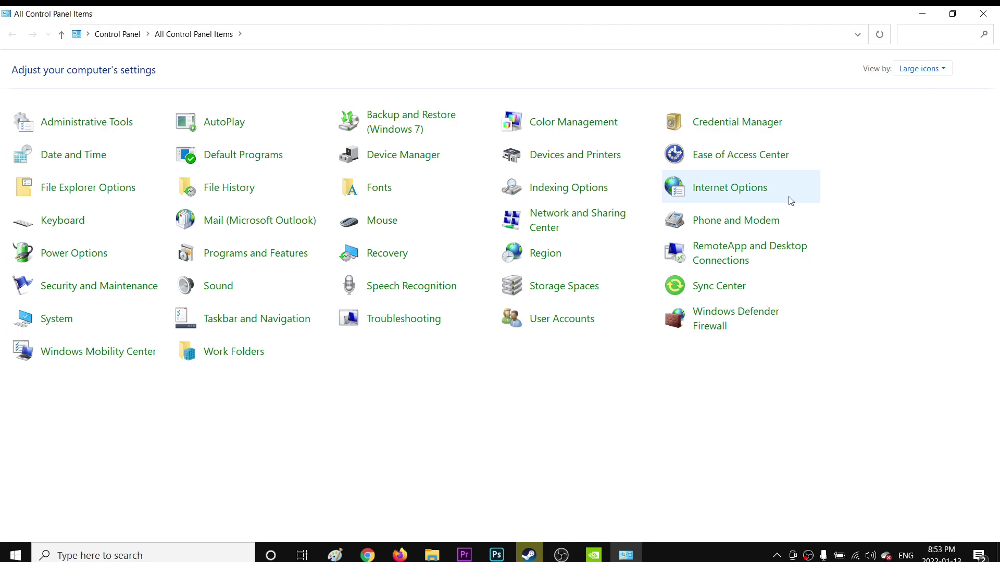
{"action": "left_click", "coordinate": [983, 14]}
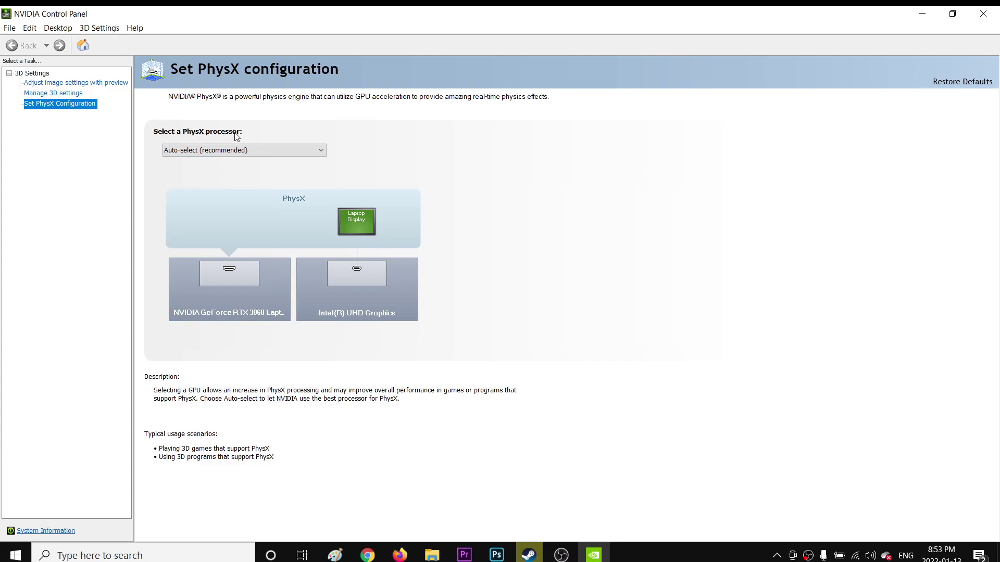
Step: Review the PhysX processor options and keep Auto-select (recommended)
{"action": "left_click", "coordinate": [265, 146]}
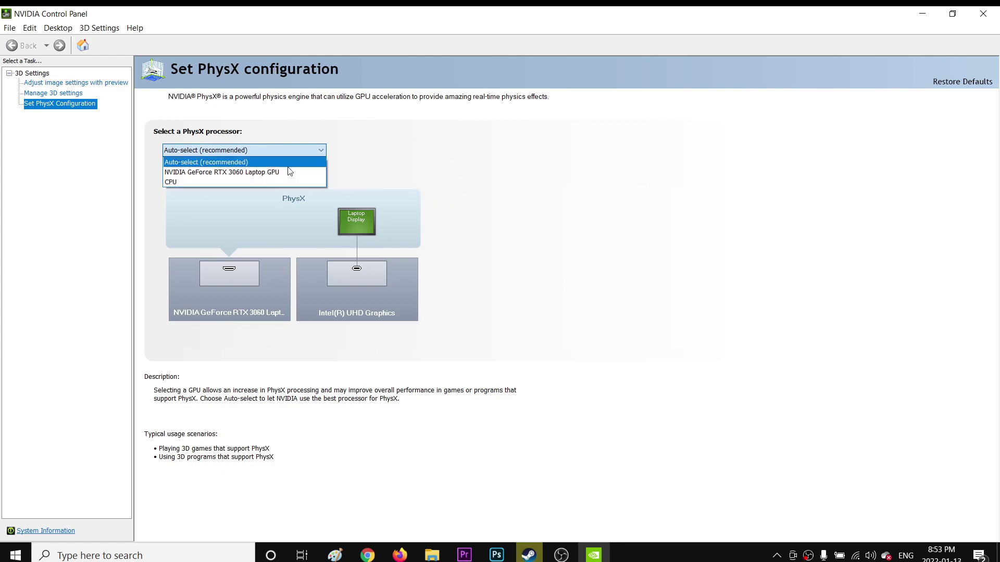
{"action": "left_click", "coordinate": [357, 119]}
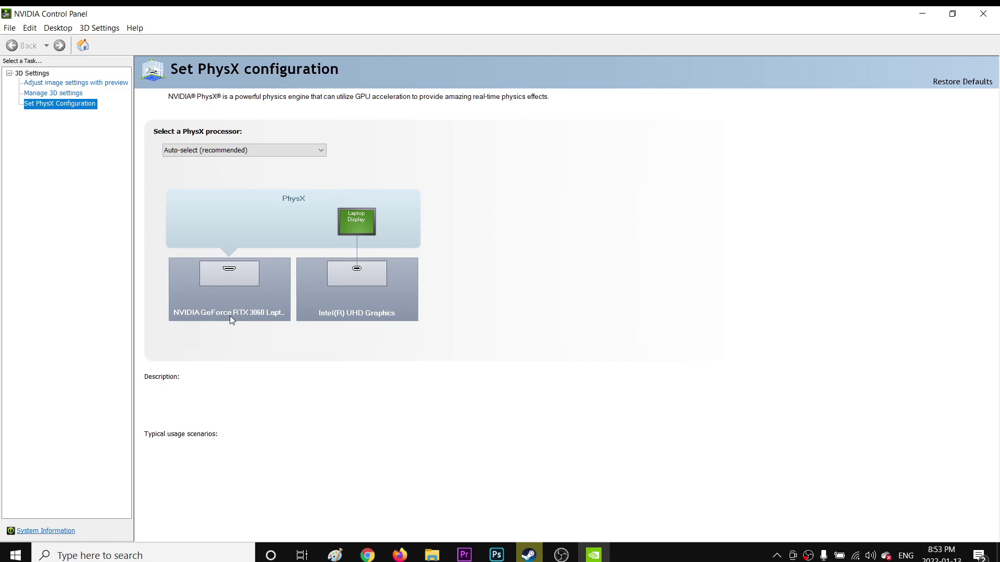
Step: Close NVIDIA Control Panel and launch the Run app by searching 'run'
{"action": "left_click", "coordinate": [983, 14]}
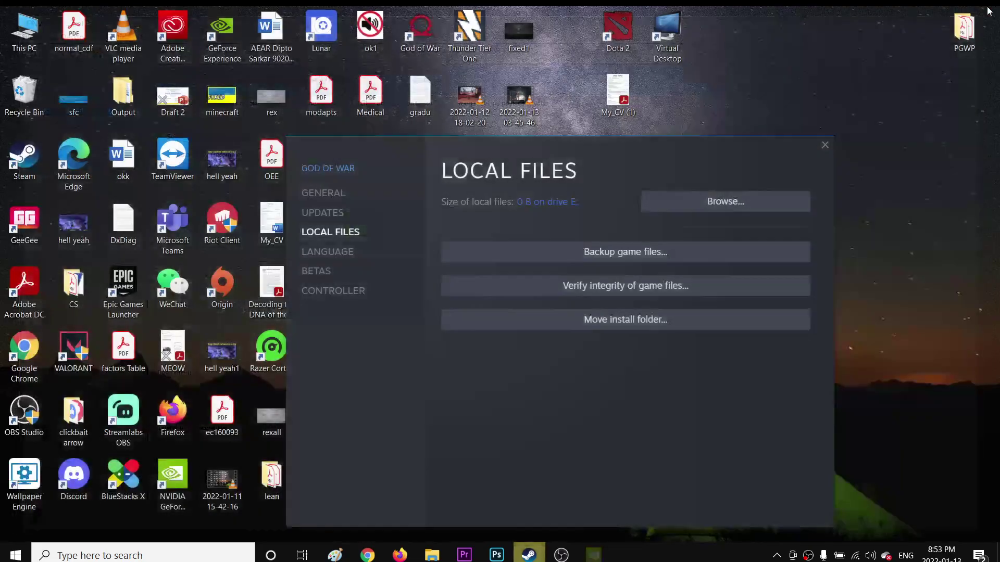
{"action": "left_click", "coordinate": [9, 551]}
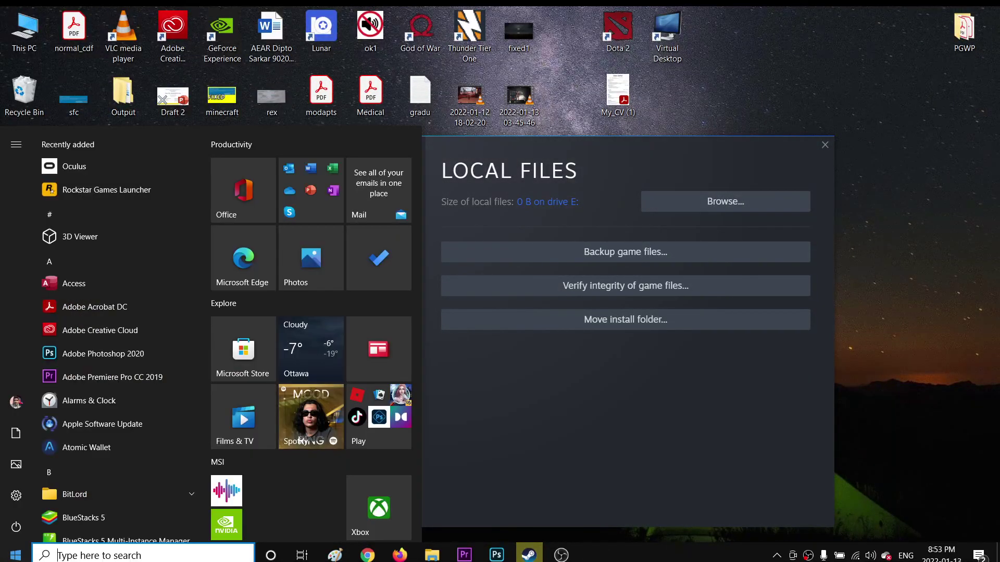
{"action": "type", "text": "run"}
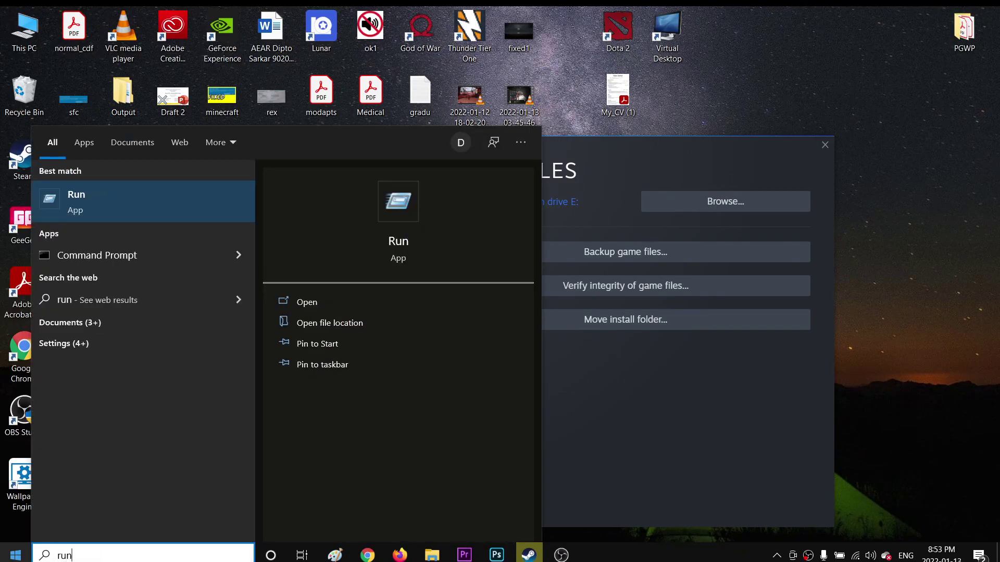
{"action": "key", "text": "Return"}
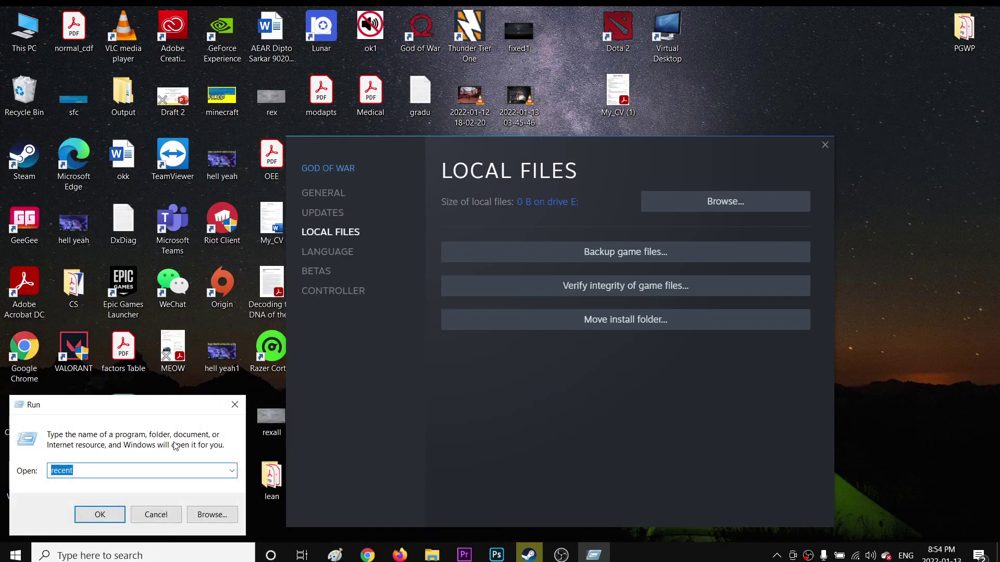
Step: Run %temp% from the command history to open the Temp folder
{"action": "left_click", "coordinate": [233, 471]}
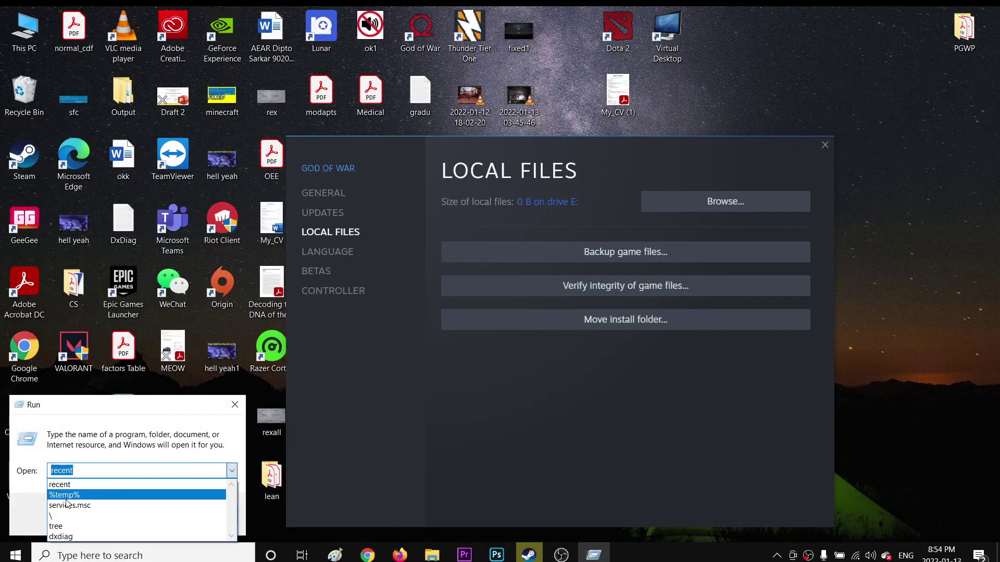
{"action": "left_click", "coordinate": [90, 484]}
{"action": "left_click", "coordinate": [100, 514]}
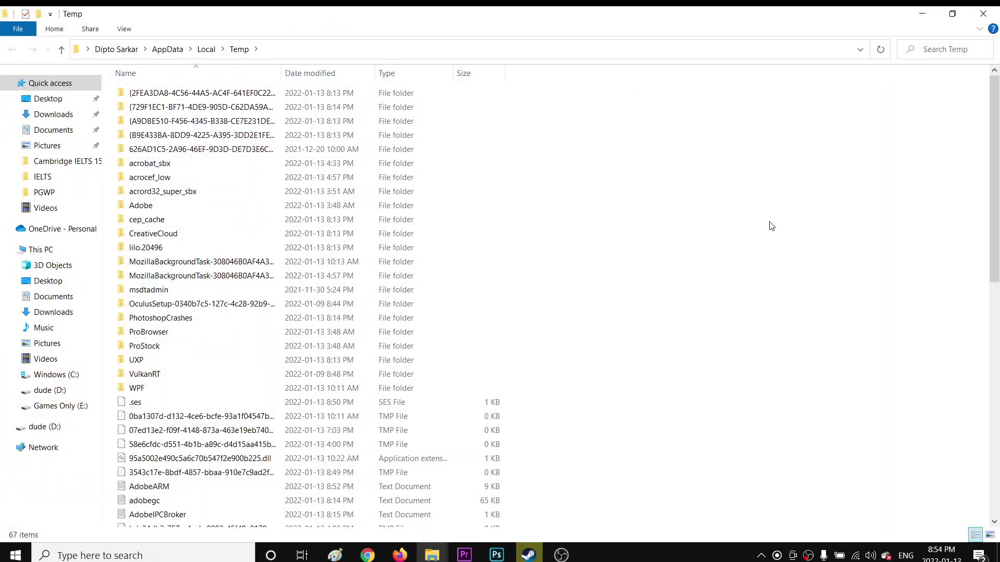
Step: Select all 67 items in Temp and permanently delete them with Shift+Delete
{"action": "key", "text": "ctrl+a"}
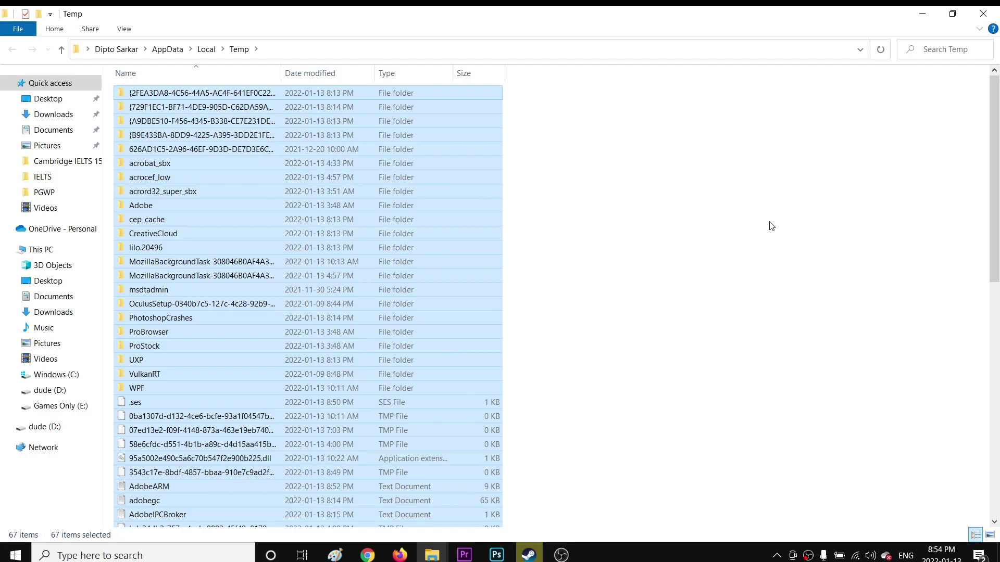
{"action": "key", "text": "shift+Delete"}
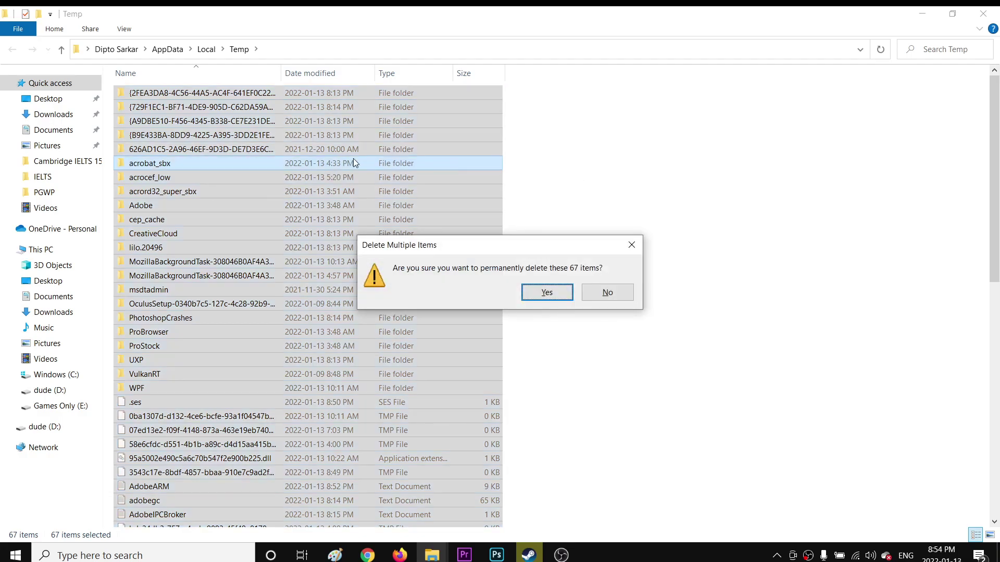
{"action": "left_click", "coordinate": [541, 293]}
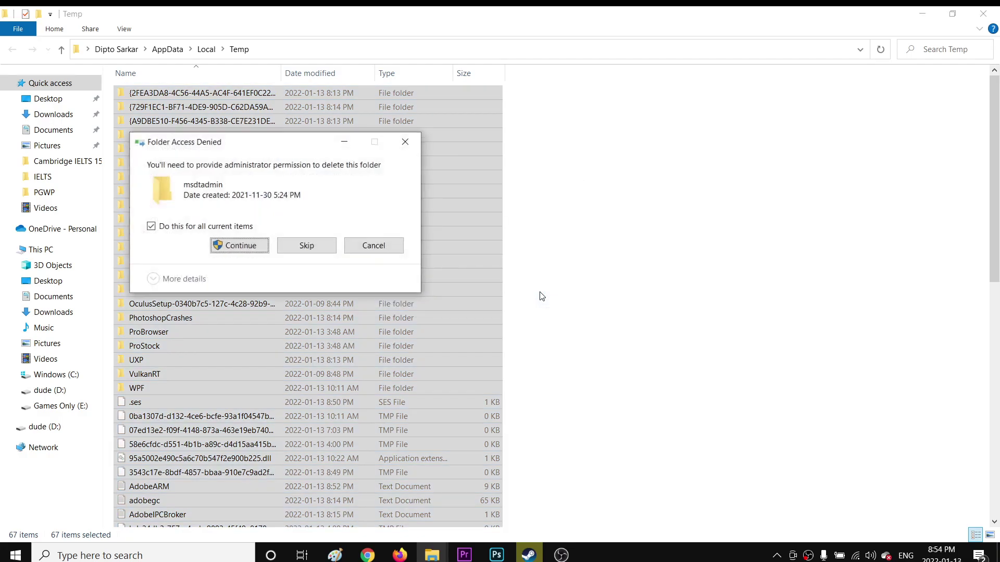
Step: Skip the admin-protected and in-use items for all prompts, leaving 14 items
{"action": "left_click", "coordinate": [317, 248]}
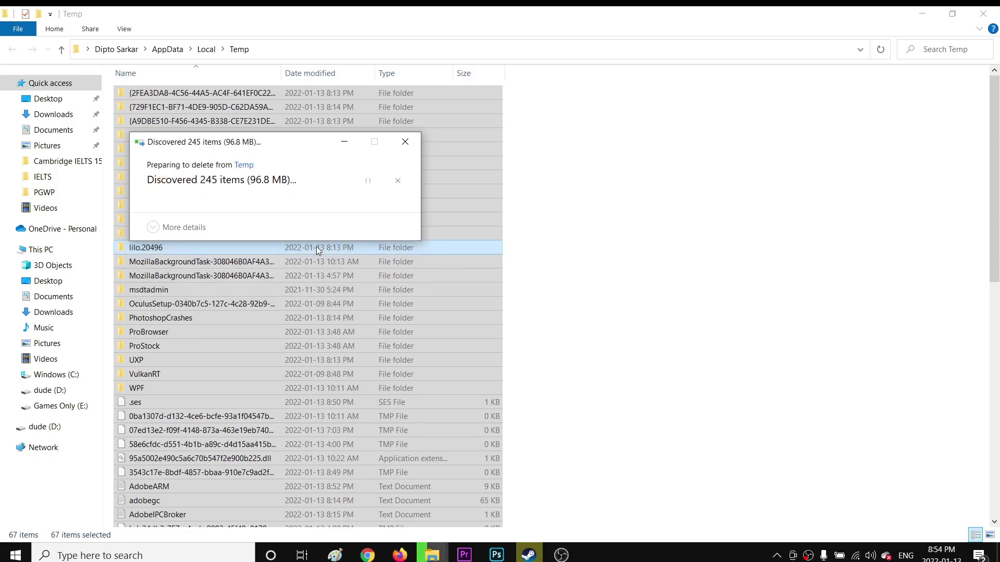
{"action": "left_click", "coordinate": [160, 256]}
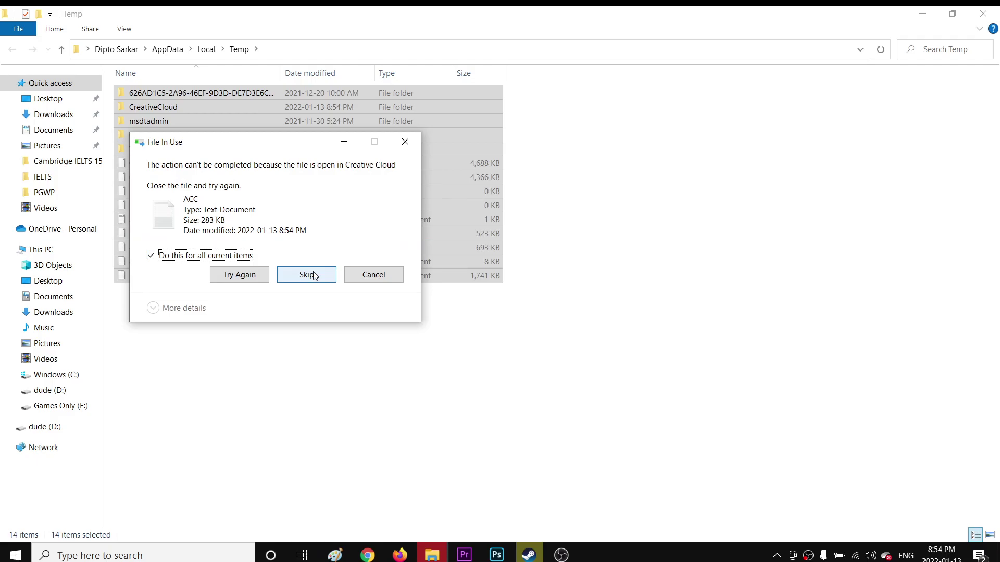
{"action": "left_click", "coordinate": [315, 276]}
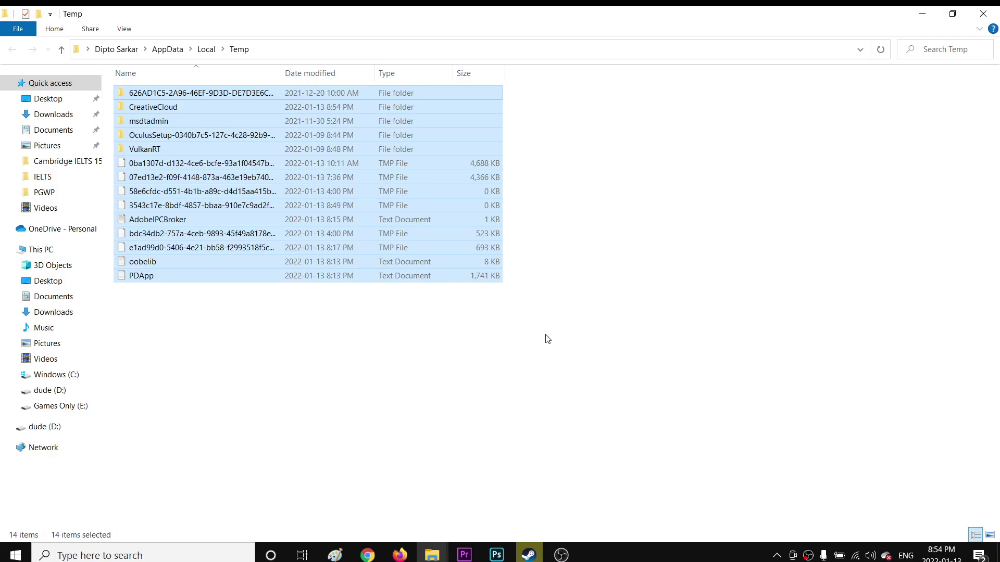
{"action": "left_click", "coordinate": [547, 339]}
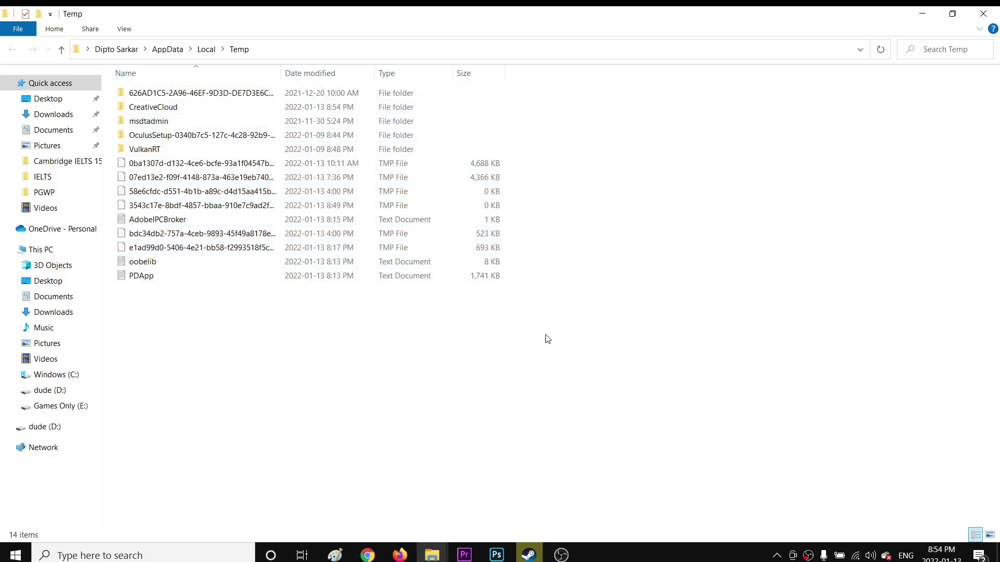
{"action": "left_click", "coordinate": [529, 553]}
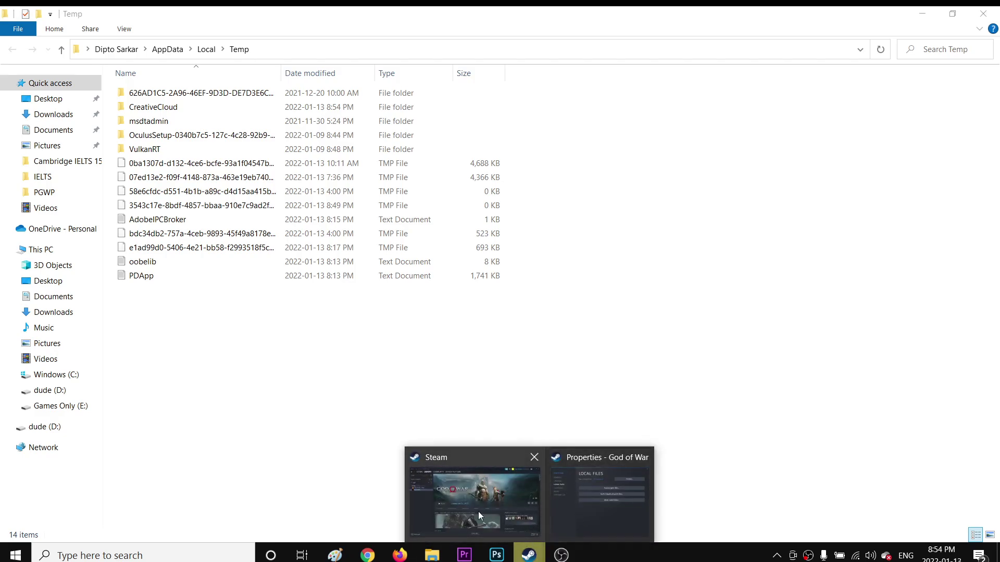
Step: Bring Steam forward and close God of War's Properties window to reveal its library page
{"action": "left_click", "coordinate": [478, 511]}
{"action": "left_click", "coordinate": [602, 532]}
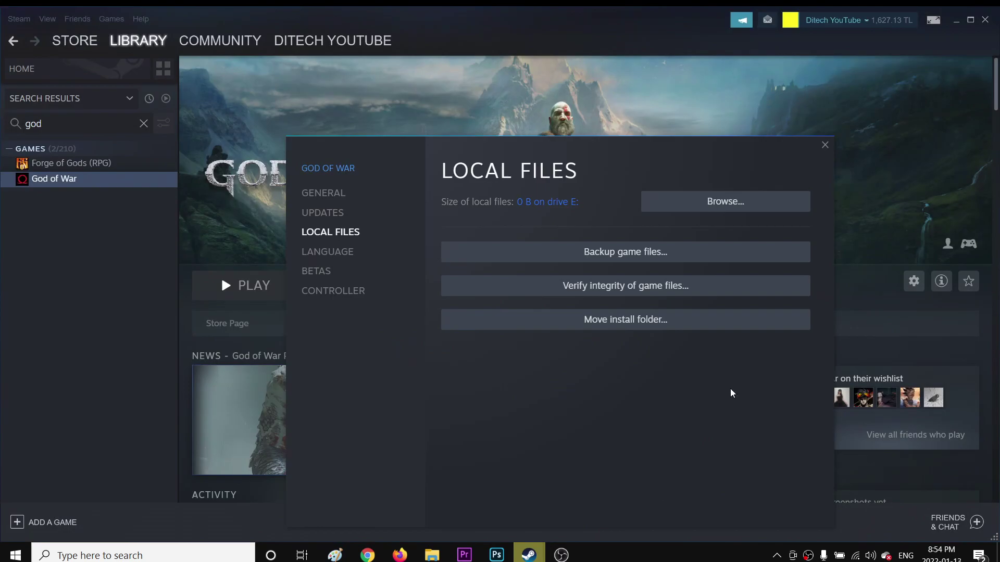
{"action": "left_click", "coordinate": [823, 143]}
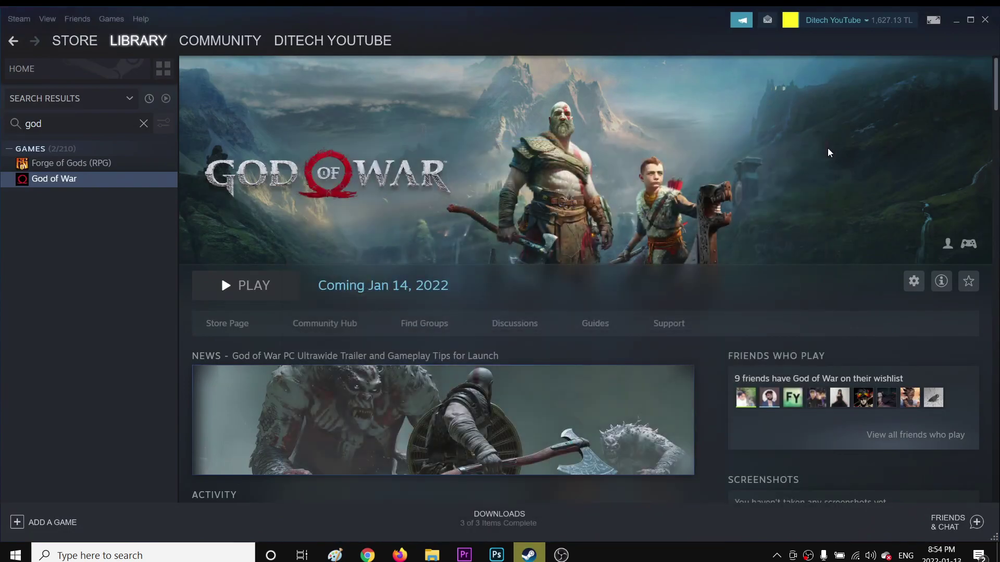